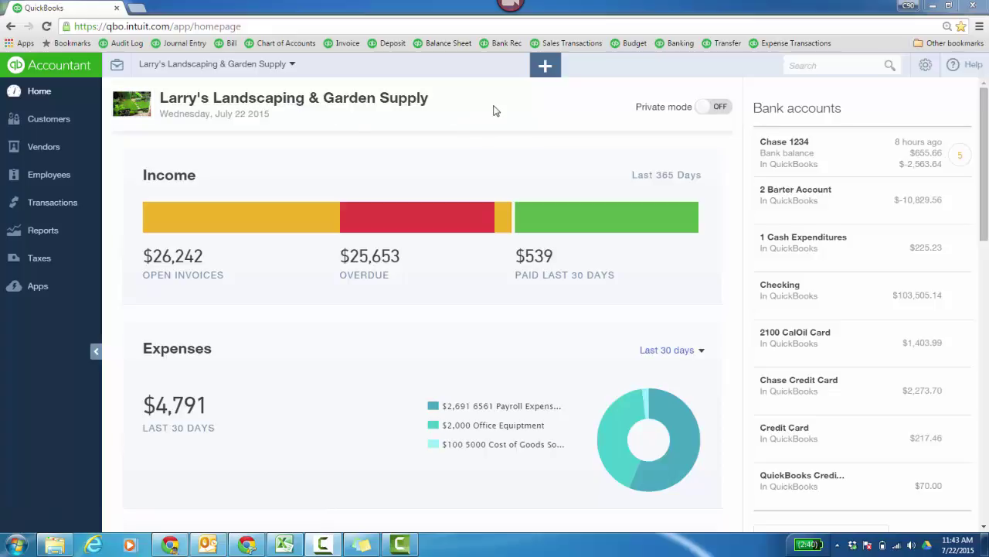
# Go to Custom Form Styles from the gear menu, showing the Standard and Invoice 2 styles
pyautogui.click(925, 65)
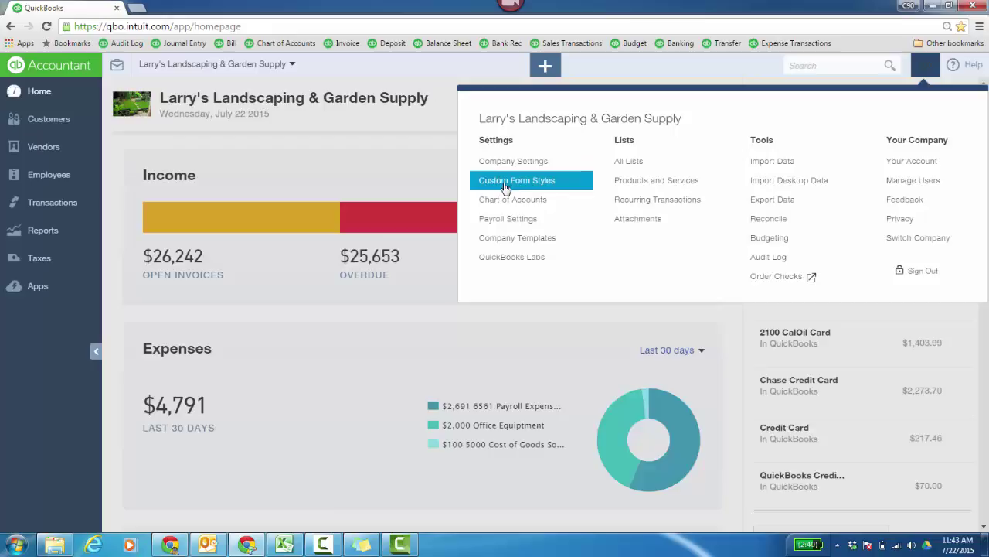
pyautogui.click(511, 189)
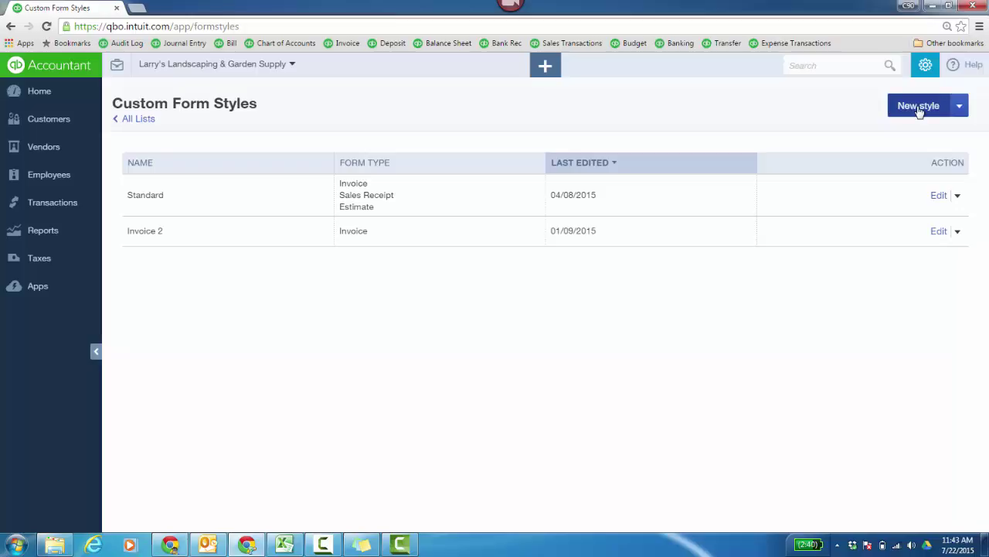
# Create a new Sales Receipt form style using the green Fresh design
pyautogui.click(919, 108)
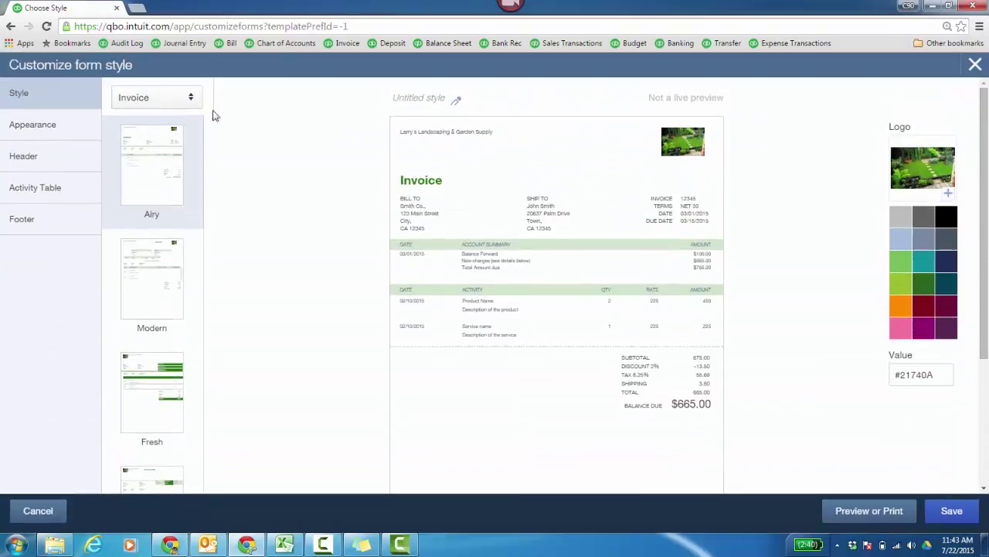
pyautogui.click(190, 101)
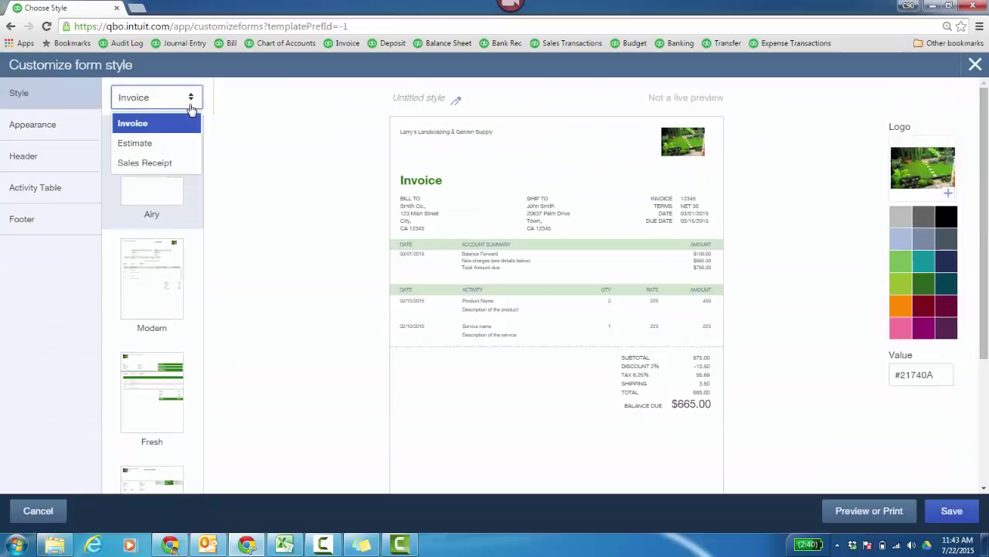
pyautogui.click(177, 163)
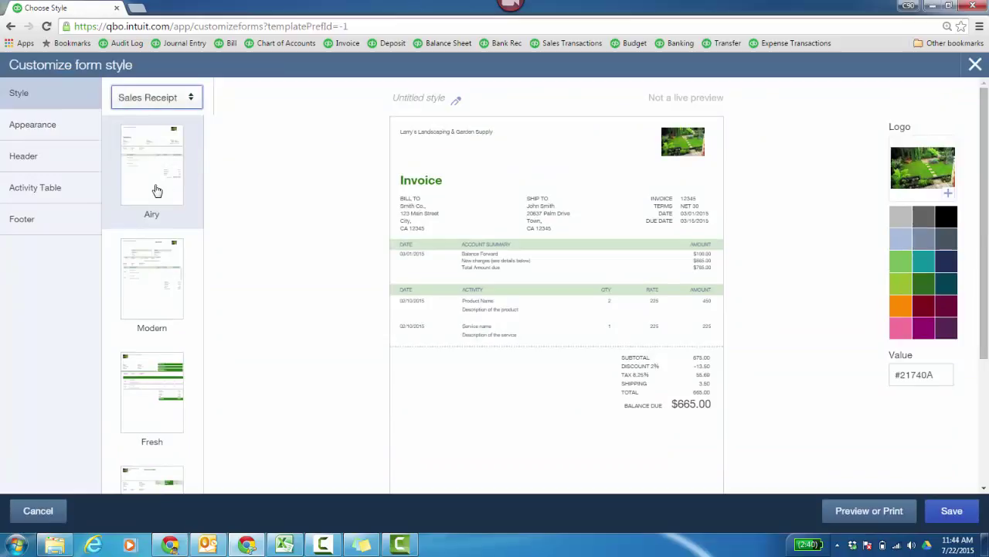
pyautogui.click(160, 400)
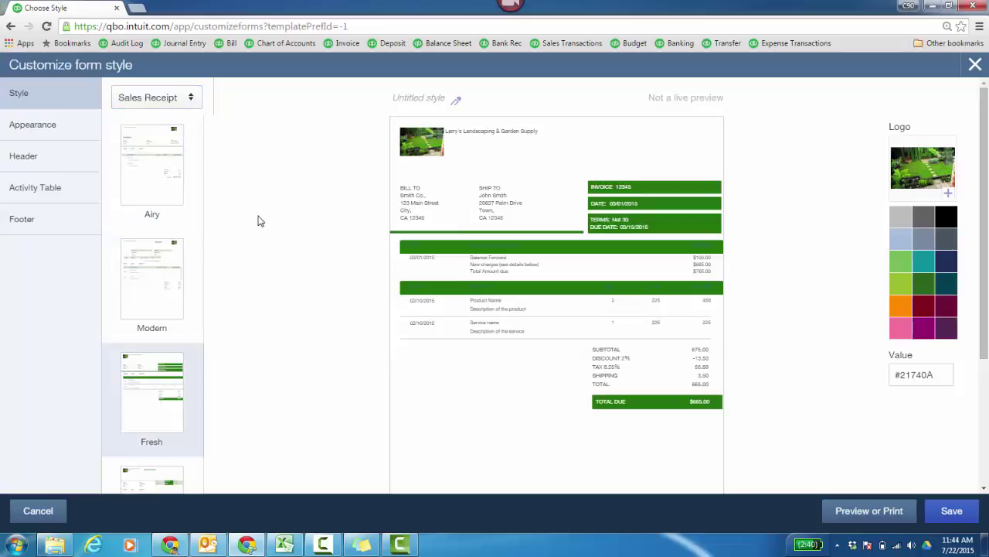
# In the style's Appearance settings, set Logo placement to Center
pyautogui.click(40, 130)
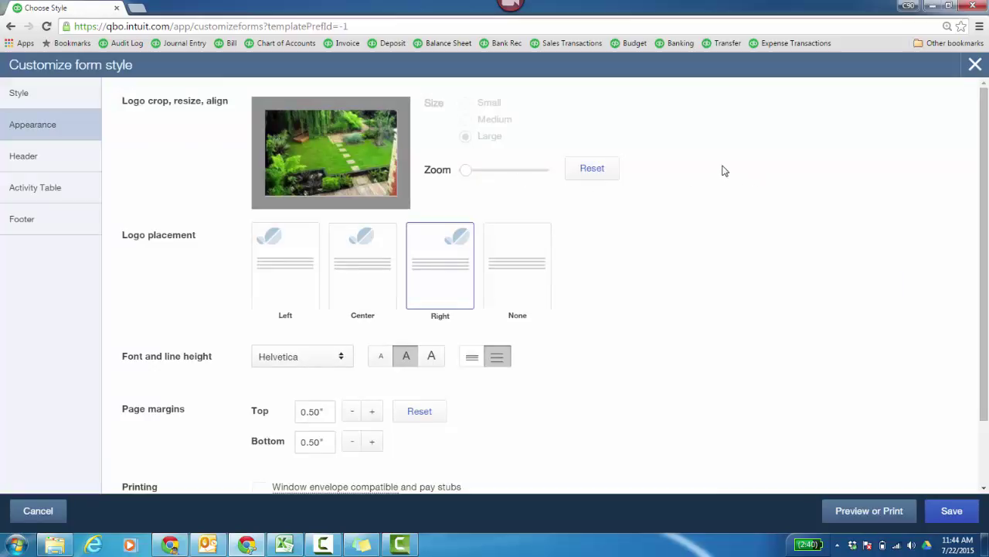
pyautogui.scroll(-1, 723, 170)
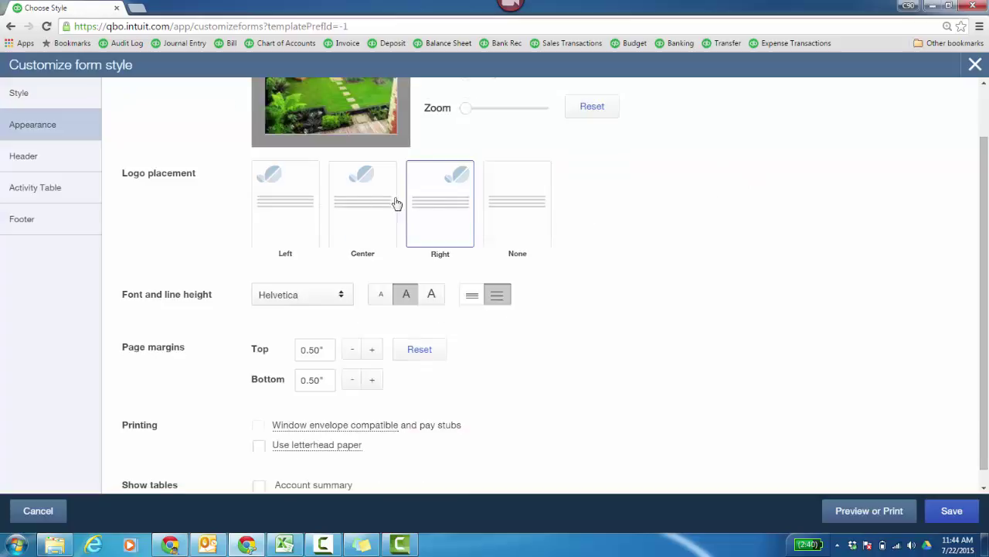
pyautogui.click(365, 213)
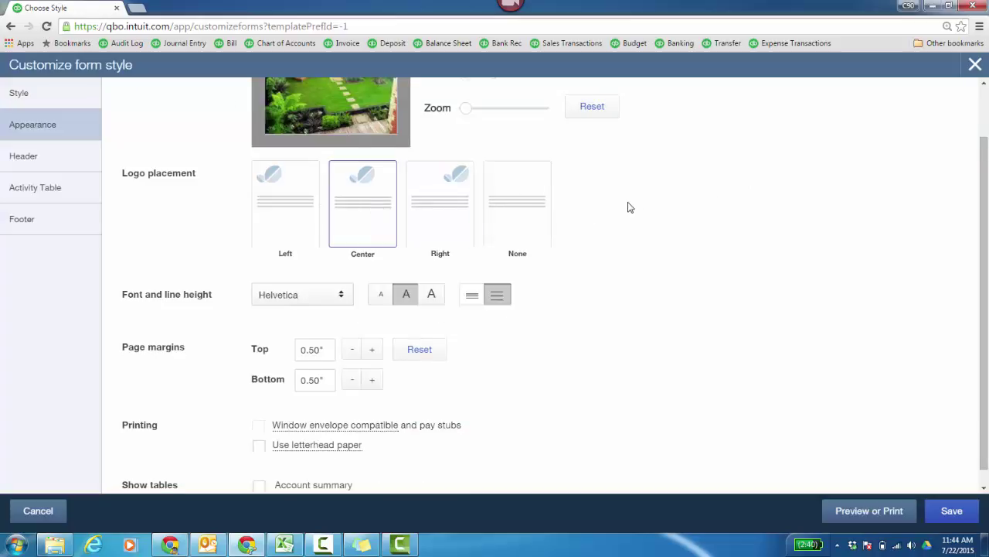
pyautogui.scroll(-1, 630, 208)
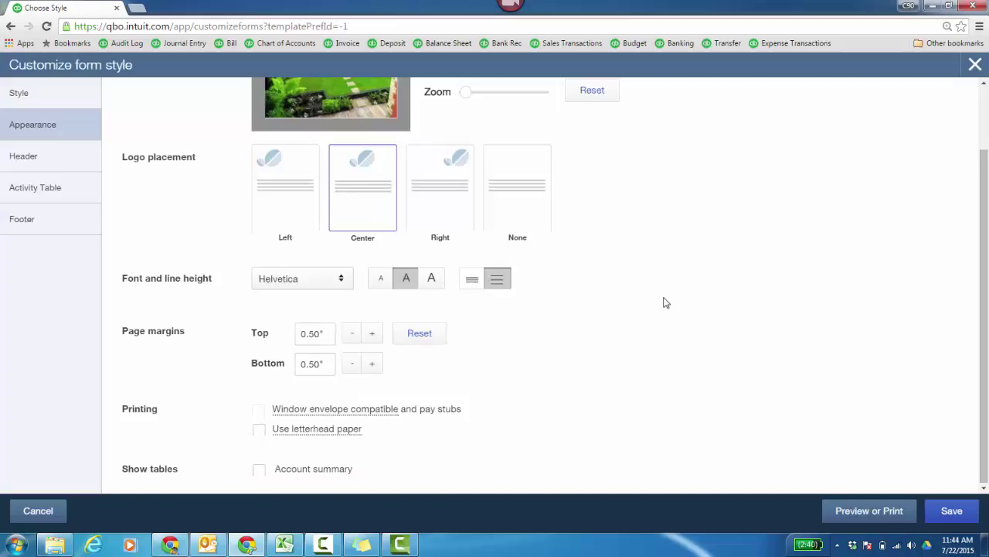
pyautogui.moveTo(360, 418)
pyautogui.moveTo(320, 429)
# Review the Header settings: company name, address, email, P.O. Number and Sales Rep fields
pyautogui.click(22, 155)
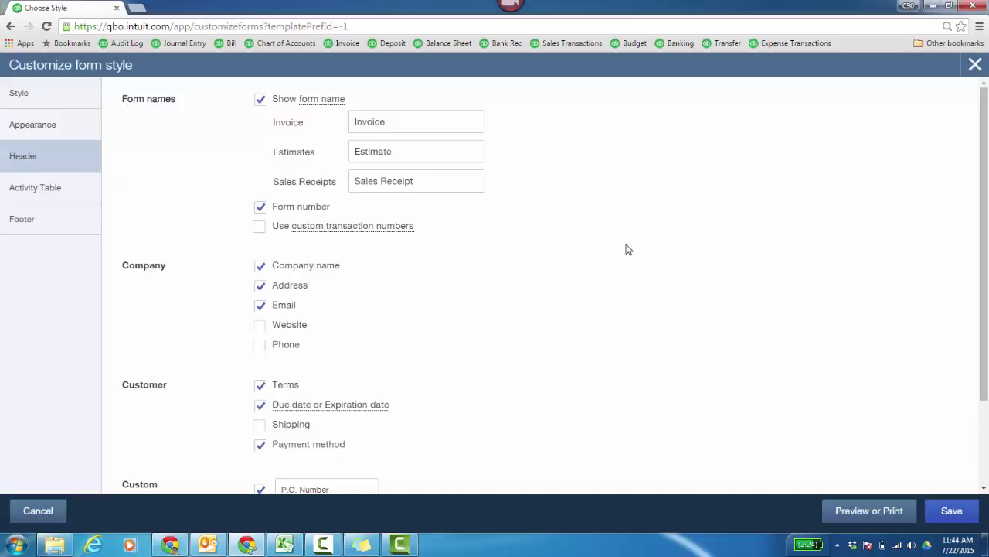
pyautogui.moveTo(321, 101)
pyautogui.scroll(-1, 507, 301)
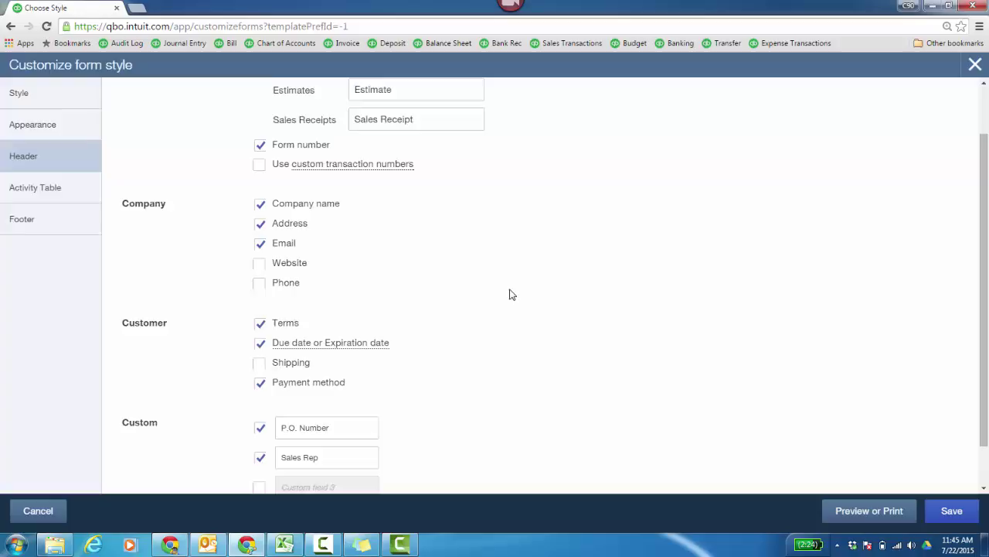
pyautogui.scroll(-1, 510, 295)
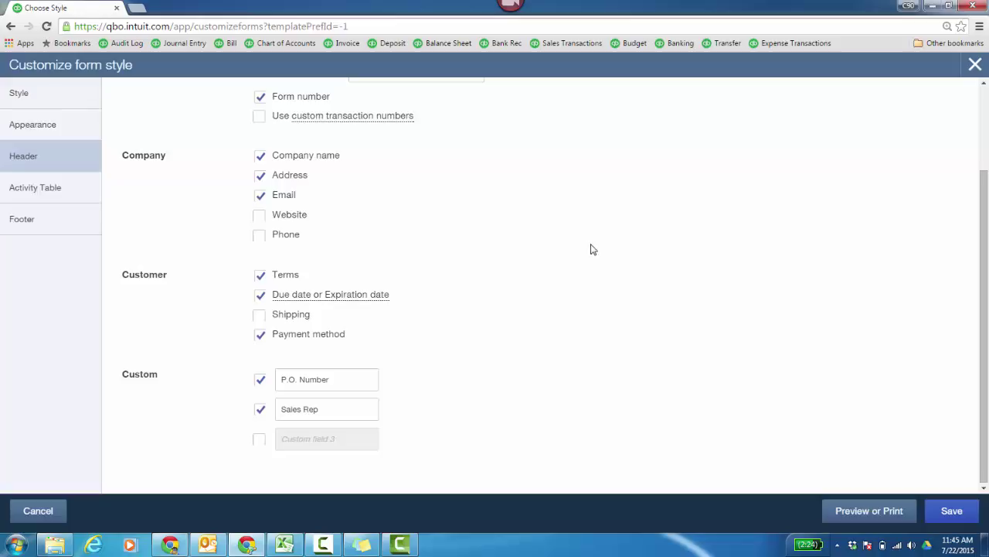
# In the Activity Table settings, group activity rows by Type
pyautogui.click(44, 194)
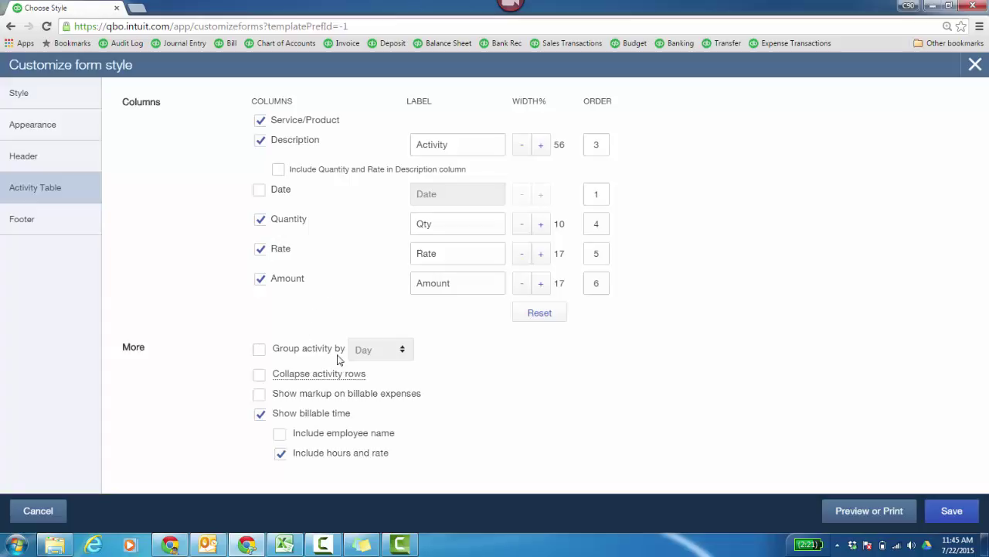
pyautogui.click(260, 349)
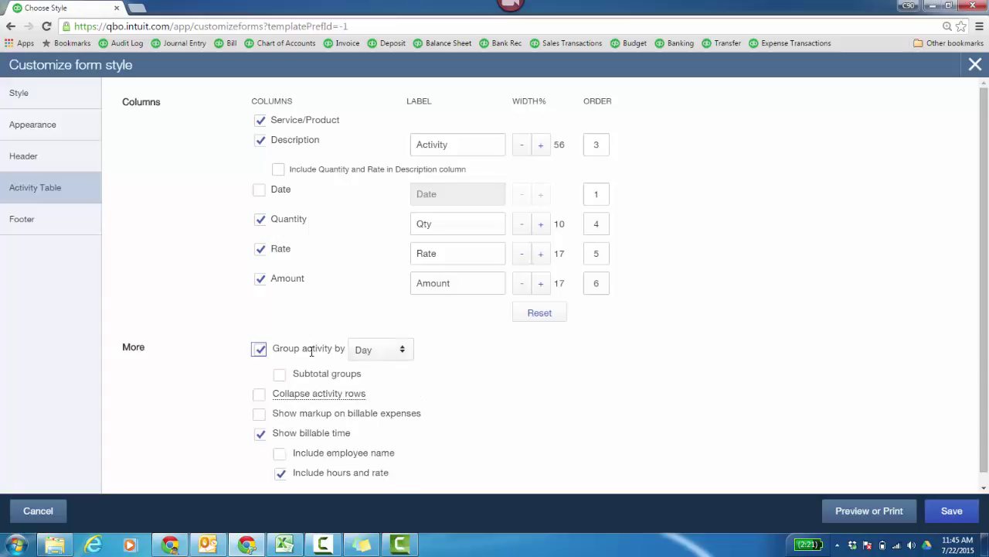
pyautogui.click(403, 360)
pyautogui.click(386, 434)
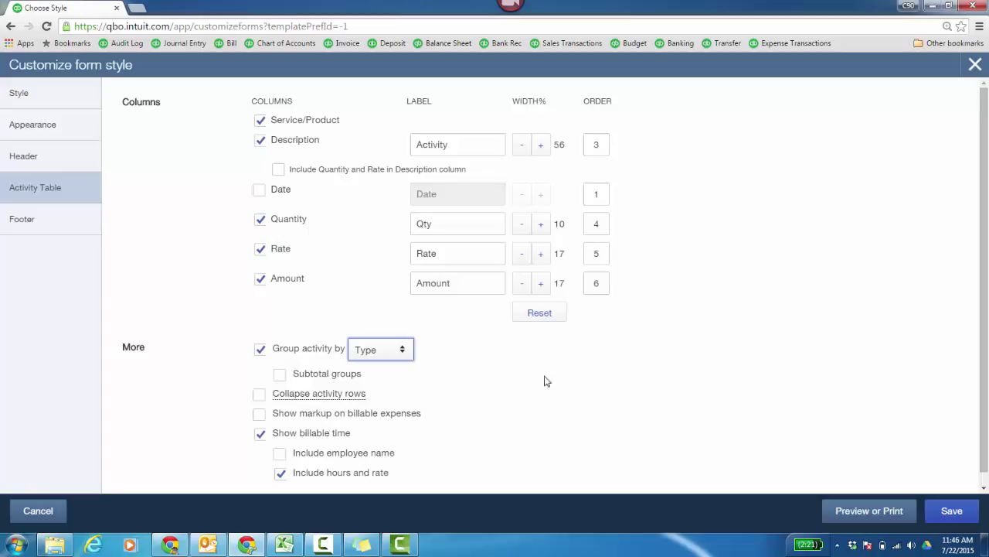
# Turn off Show billable time, then bring up the Footer settings
pyautogui.moveTo(320, 393)
pyautogui.click(601, 416)
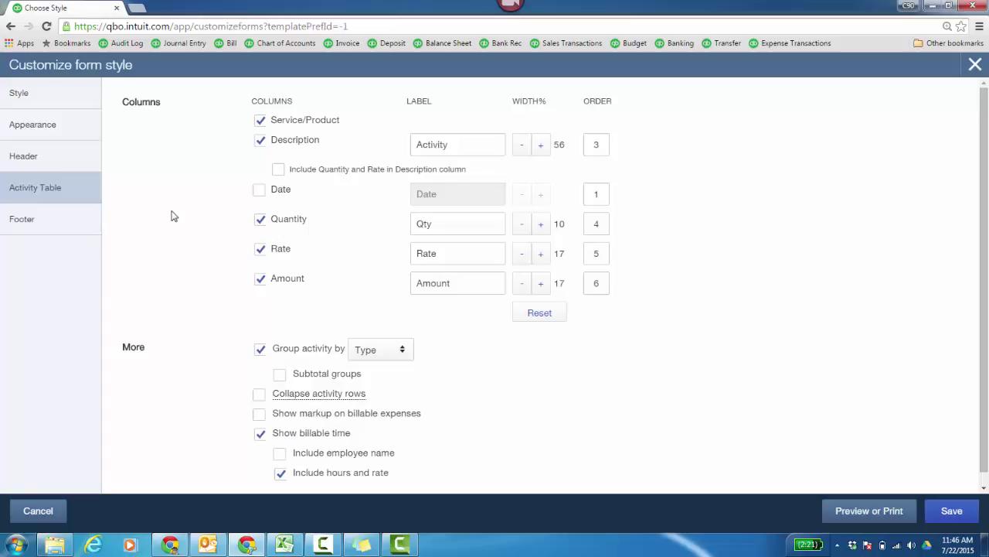
pyautogui.click(260, 433)
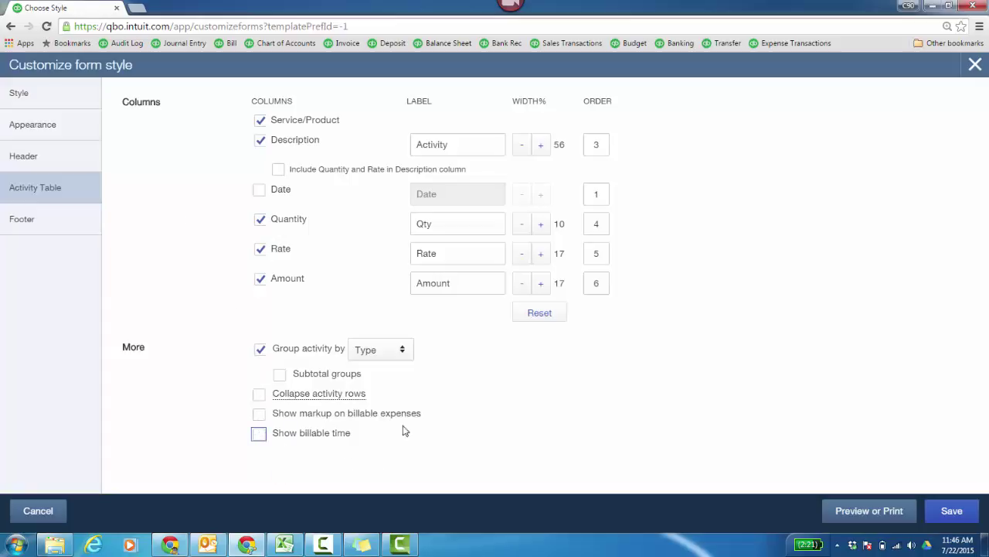
pyautogui.click(54, 228)
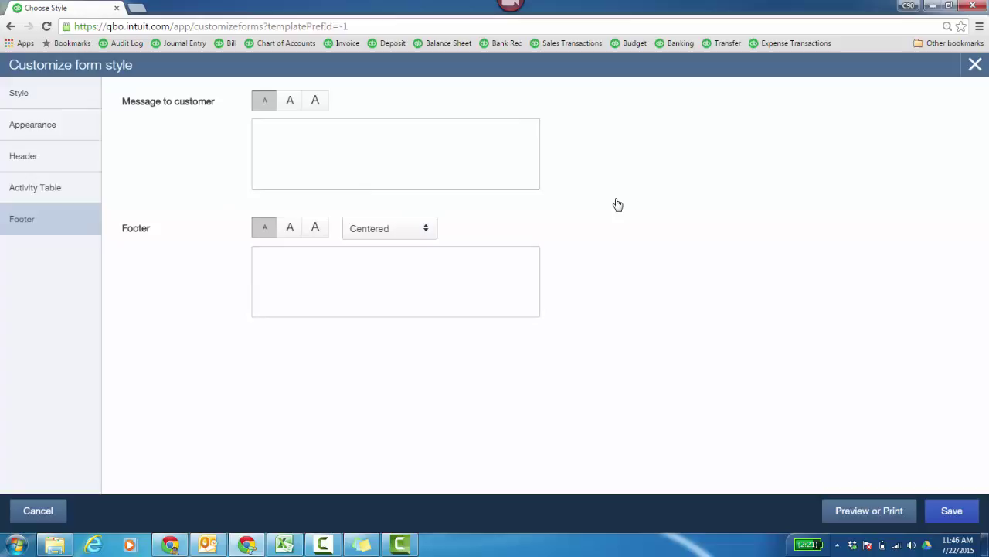
# Print-preview a form in the new Fresh sales receipt style
pyautogui.click(860, 513)
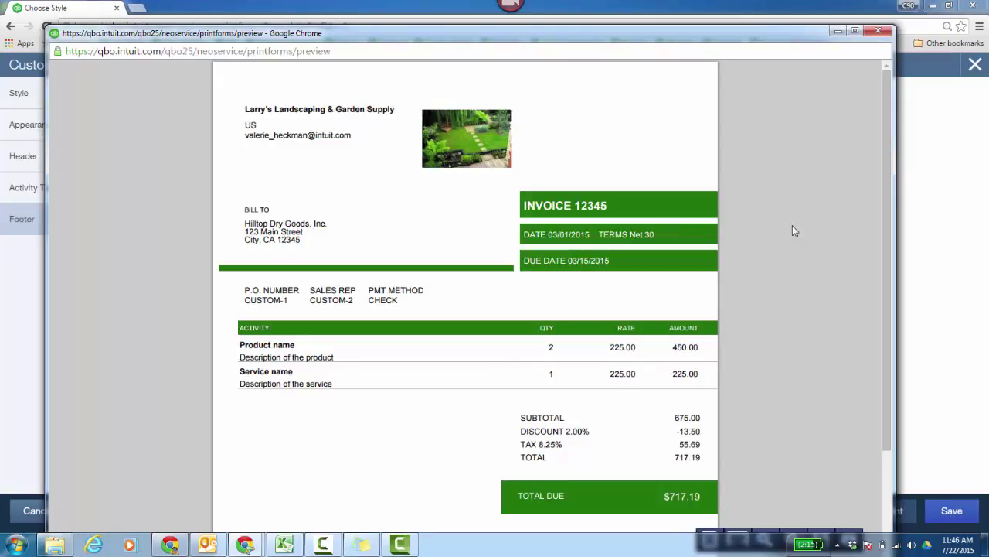
pyautogui.scroll(-3, 792, 227)
pyautogui.scroll(3, 791, 228)
# Save the new style under the name 'Sales Receipt Standard'
pyautogui.click(952, 510)
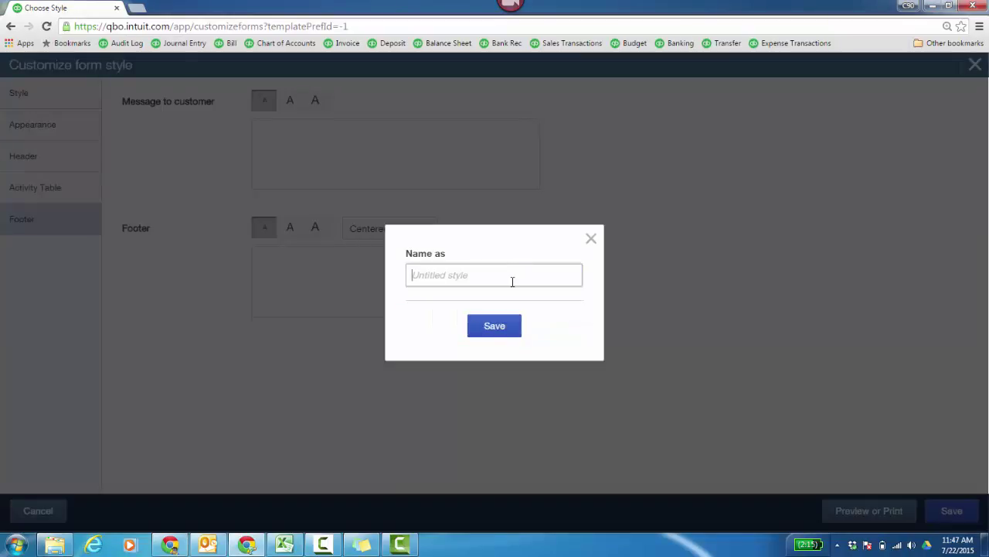
pyautogui.write('Sales Receipt Standard')
pyautogui.press('Return')
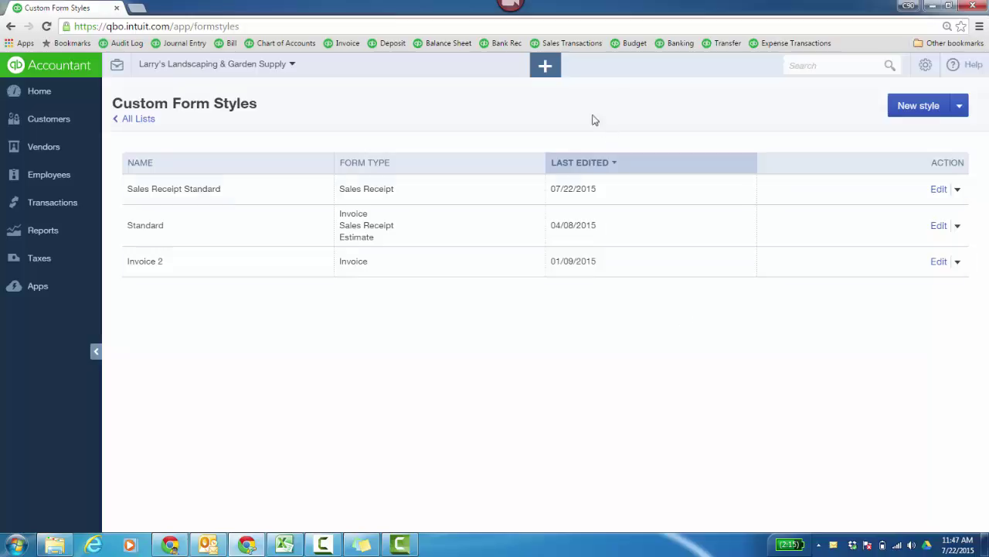
# Switch the latest sales receipt, #18, to the Sales Receipt Standard style and save it
pyautogui.click(546, 68)
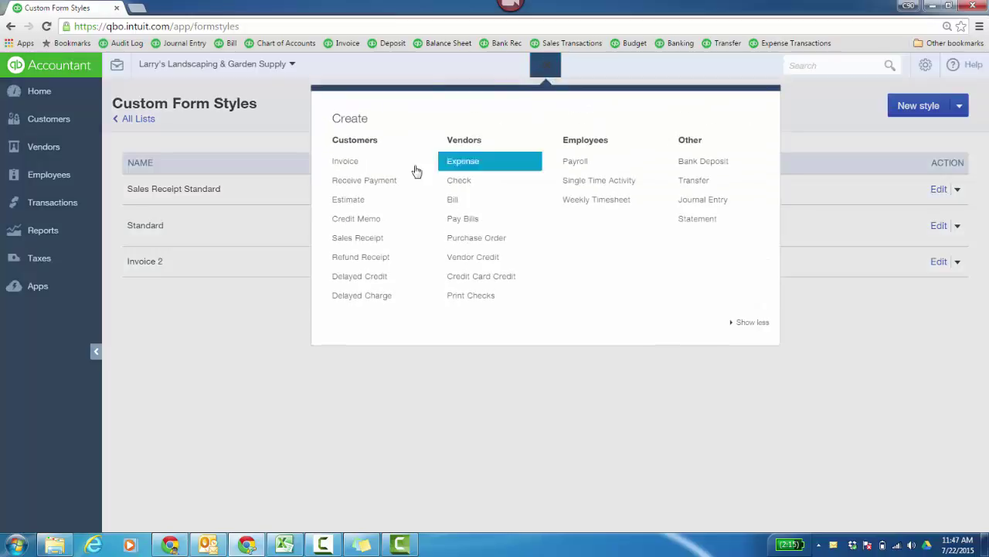
pyautogui.click(378, 242)
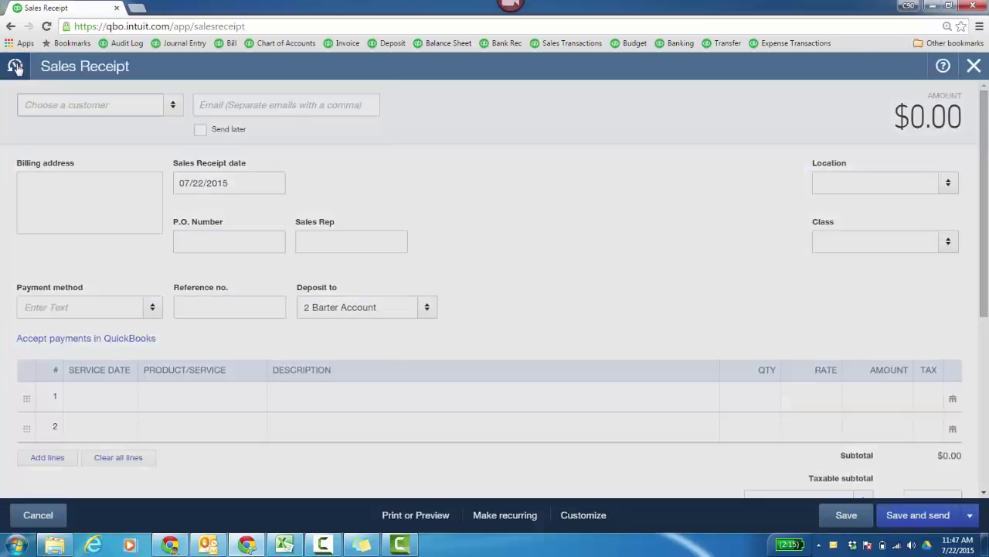
pyautogui.click(16, 67)
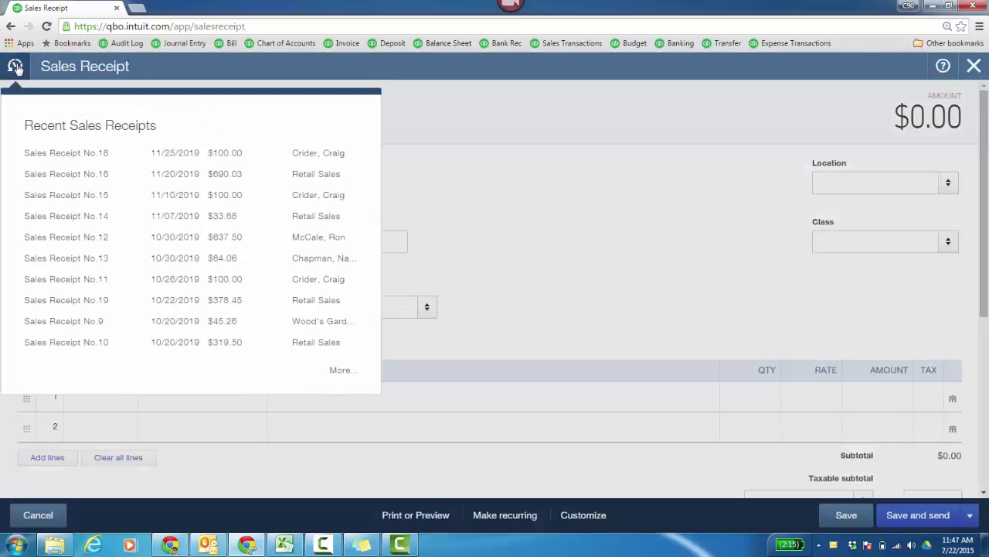
pyautogui.click(68, 157)
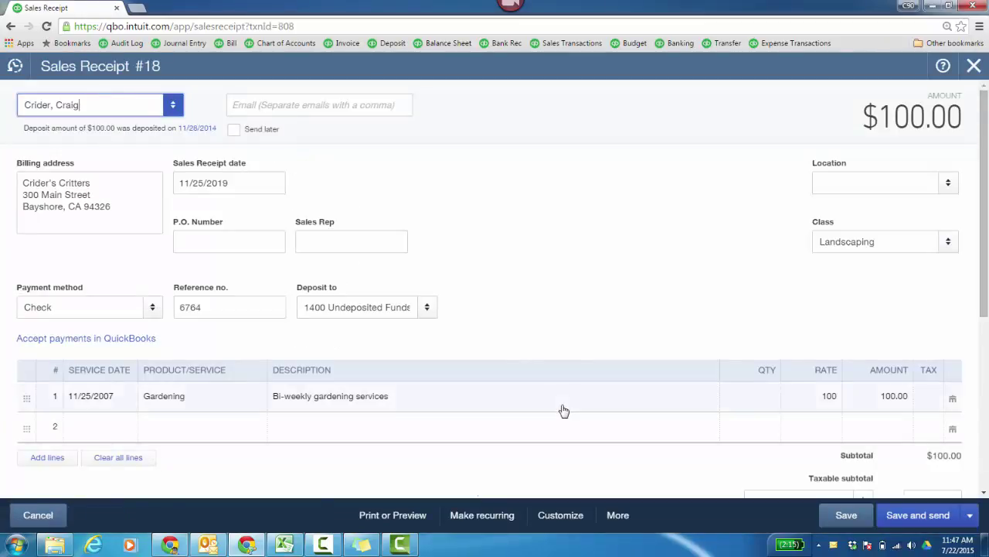
pyautogui.click(564, 518)
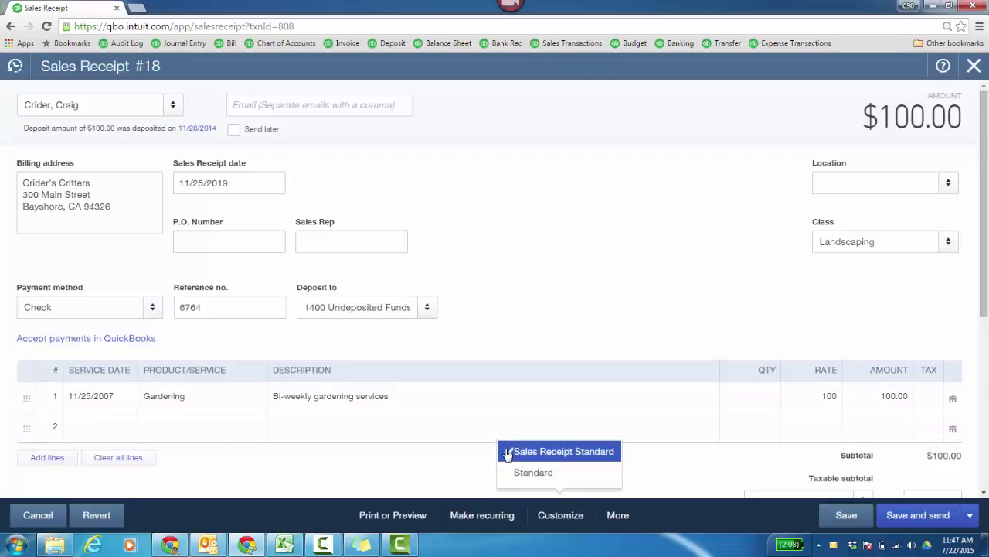
pyautogui.click(845, 523)
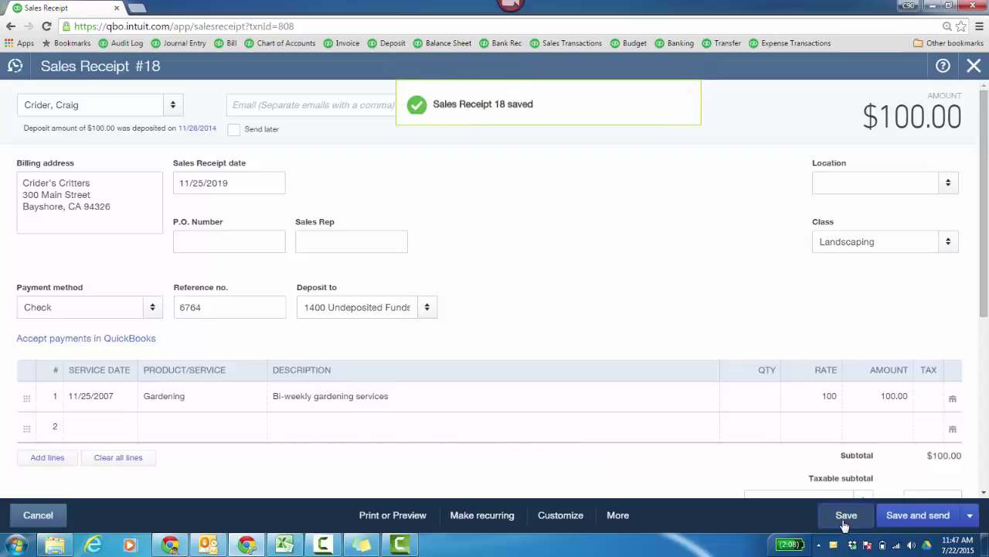
# Print-preview Sales Receipt #18 to check its new green style
pyautogui.click(413, 518)
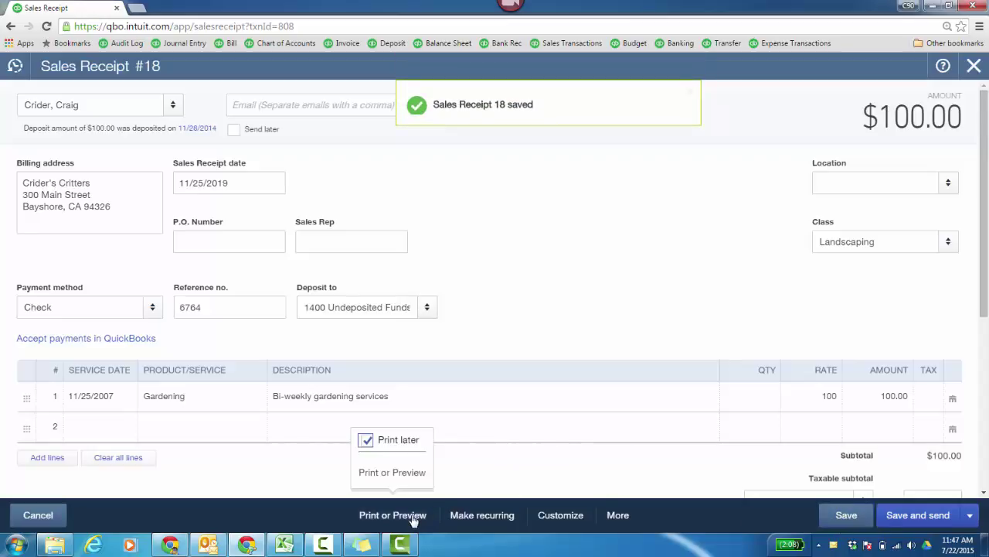
pyautogui.click(394, 474)
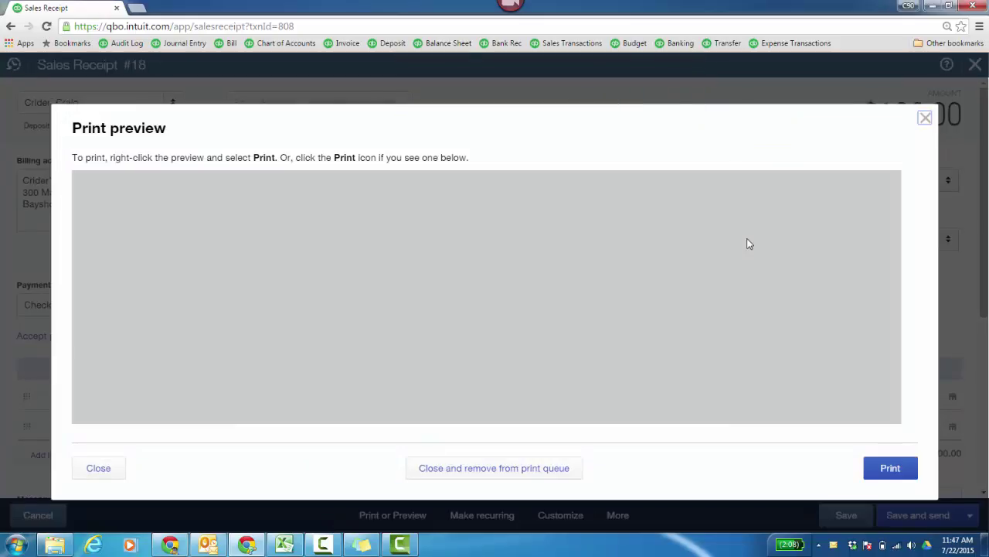
pyautogui.scroll(-5, 688, 236)
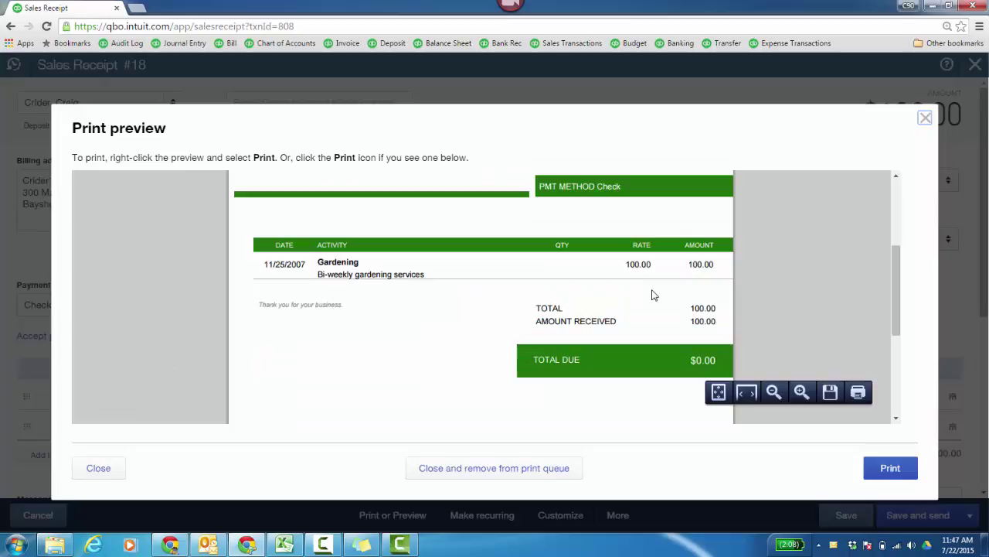
pyautogui.scroll(-3, 466, 316)
pyautogui.scroll(8, 466, 316)
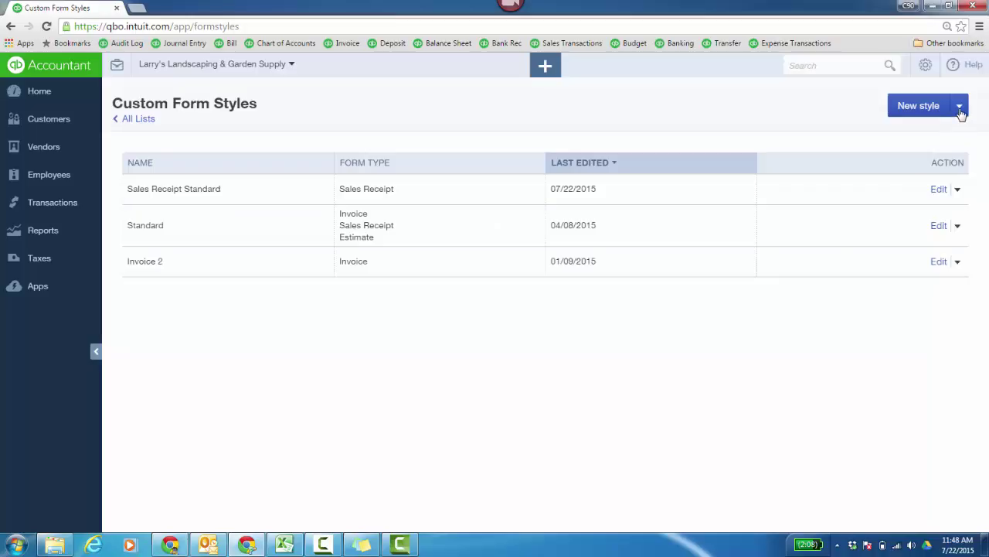
pyautogui.click(959, 108)
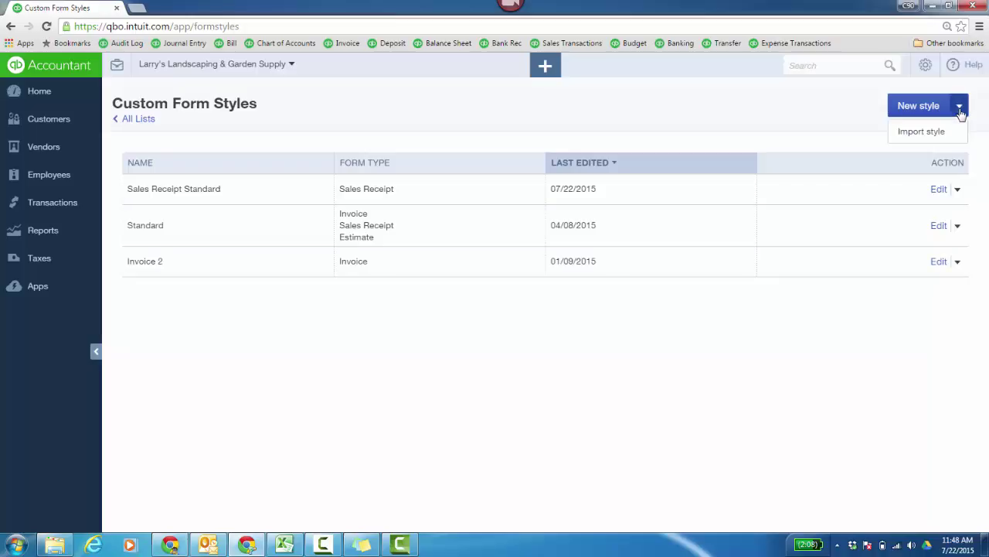
pyautogui.click(914, 131)
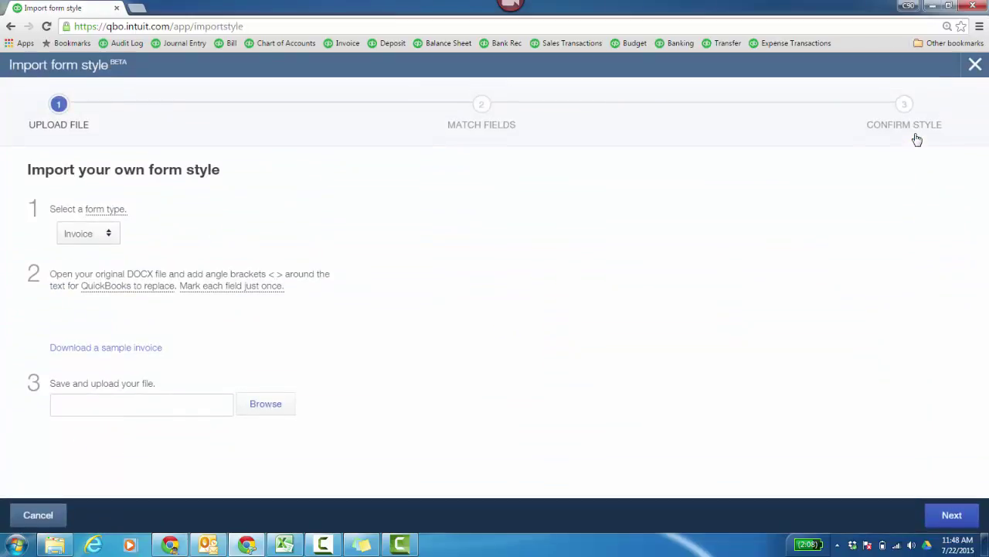
pyautogui.click(106, 239)
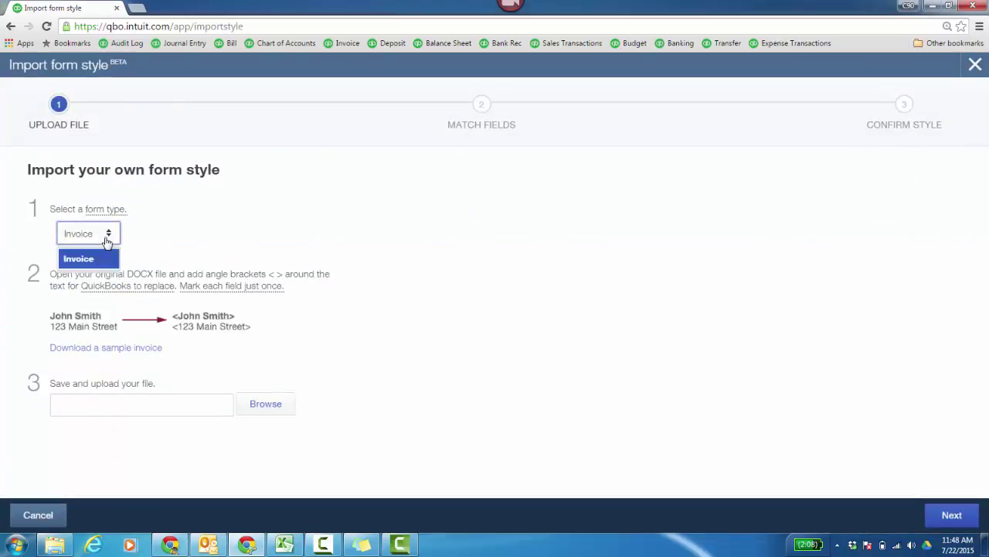
pyautogui.click(316, 211)
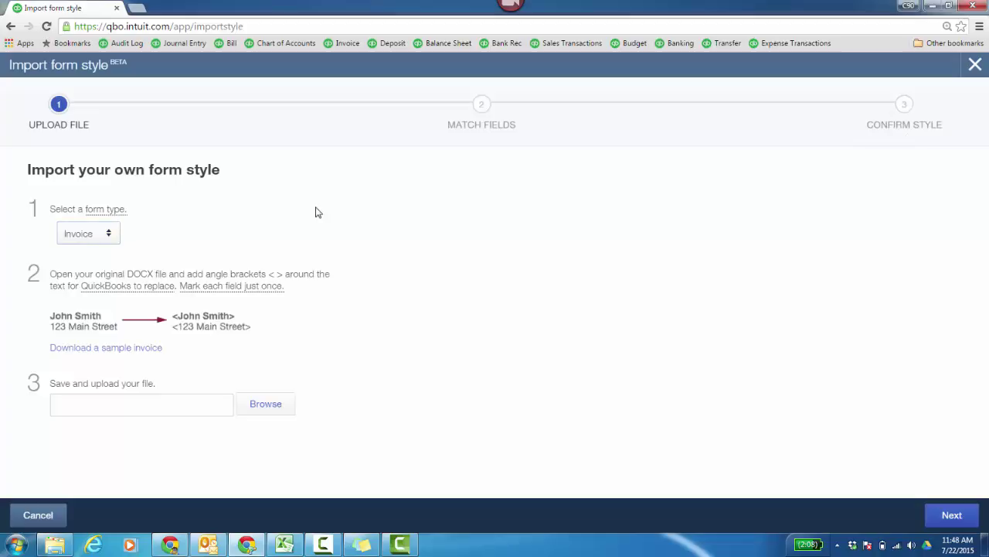
# Leave the import and confirm in QuickBooks Labs that Import Style is switched ON
pyautogui.moveTo(147, 285)
pyautogui.click(17, 517)
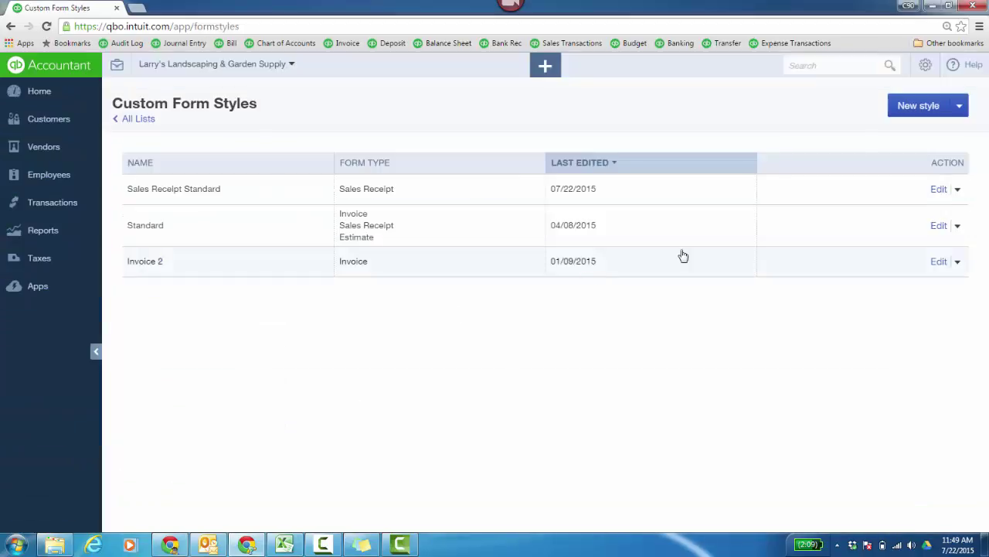
pyautogui.click(959, 105)
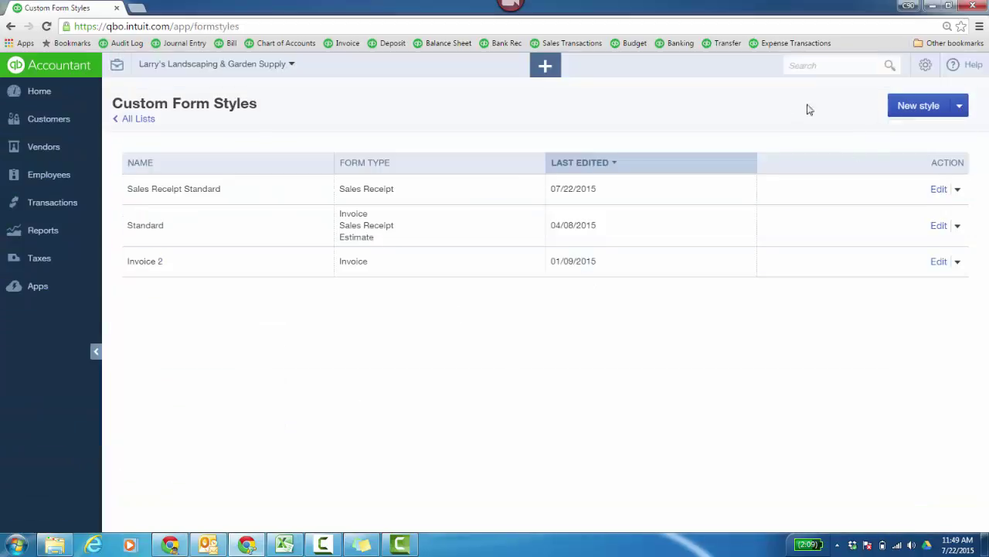
pyautogui.click(925, 66)
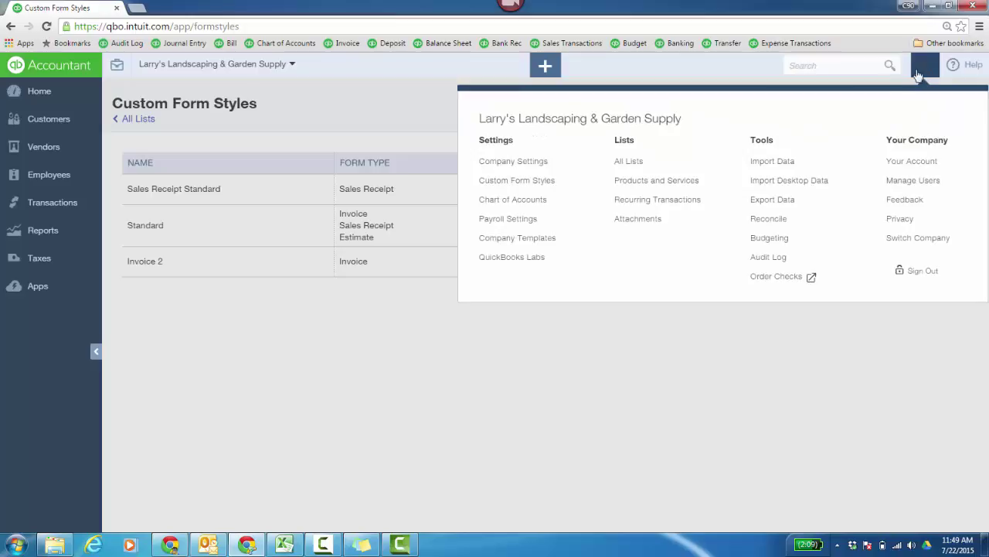
pyautogui.click(519, 257)
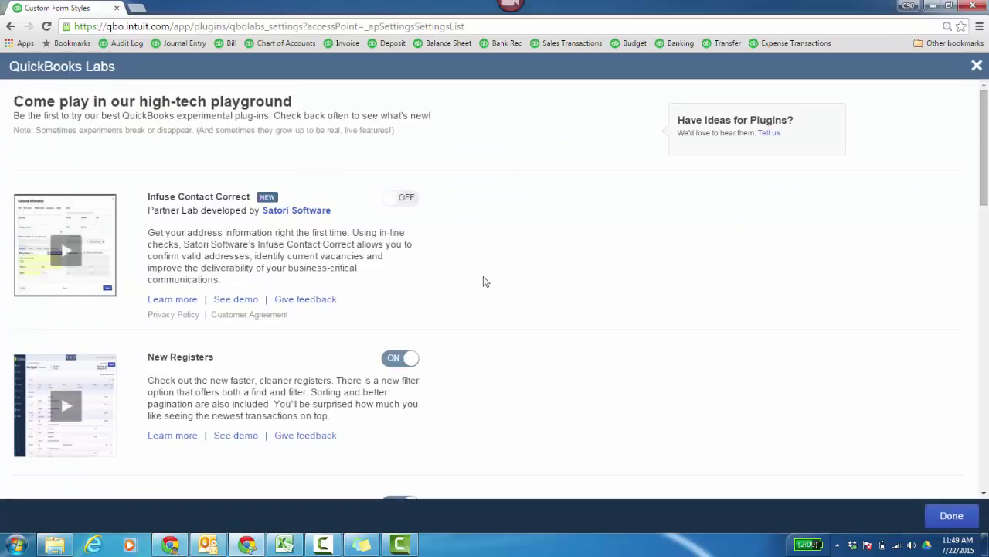
pyautogui.scroll(-2, 510, 299)
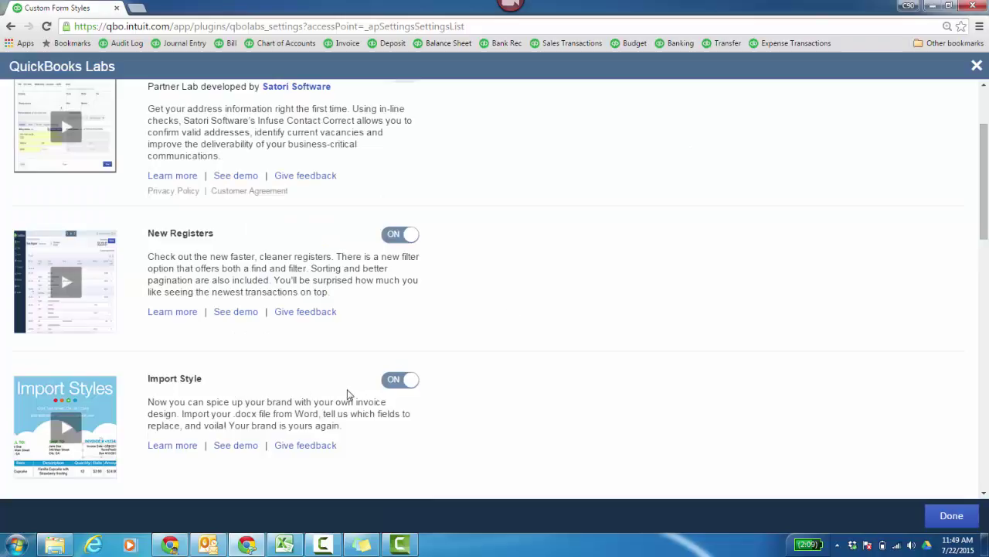
pyautogui.scroll(2, 506, 258)
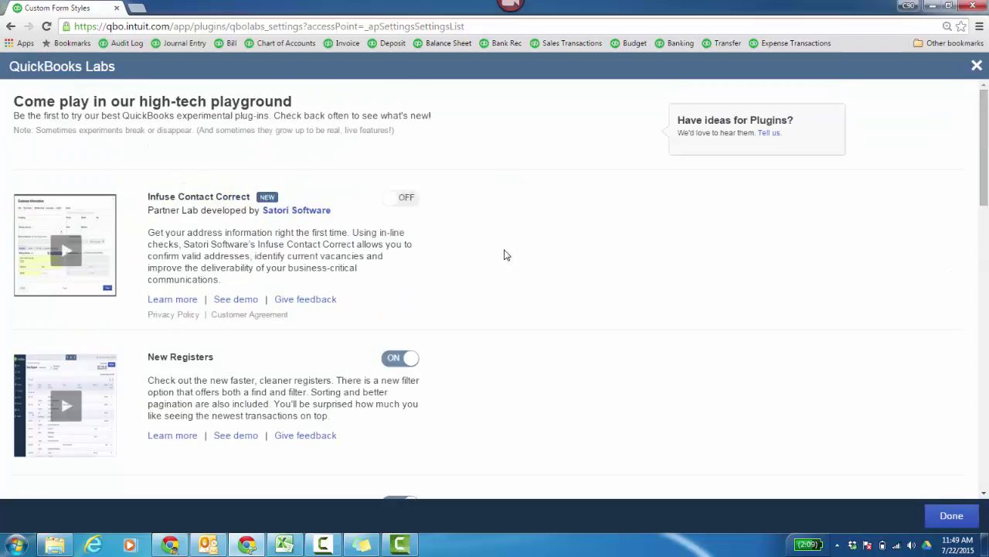
pyautogui.scroll(-4, 510, 262)
pyautogui.scroll(1, 512, 270)
pyautogui.scroll(3, 402, 272)
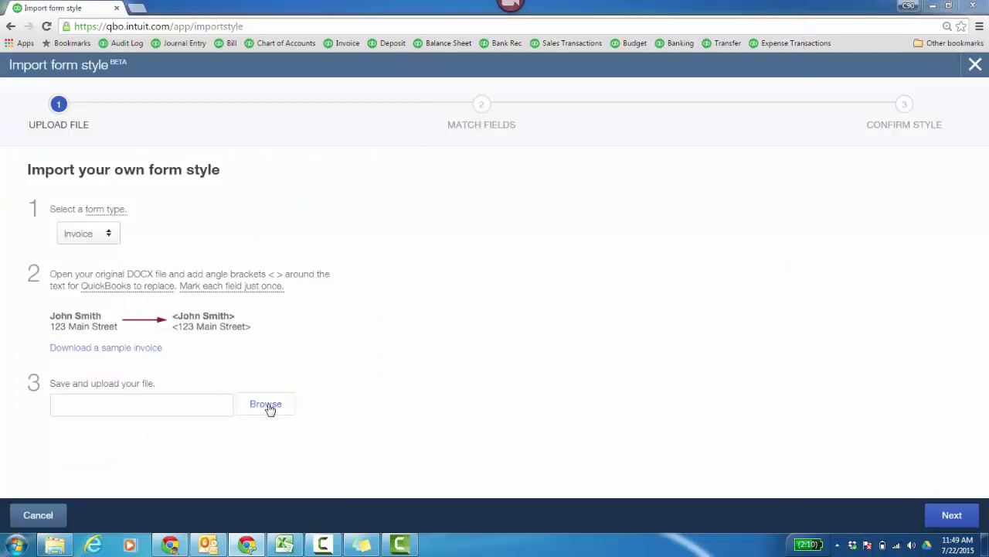
# Upload Invoice-Airy-Pro.docx from Dropbox > QBO > samplestyles as the invoice style file, then continue
pyautogui.click(267, 405)
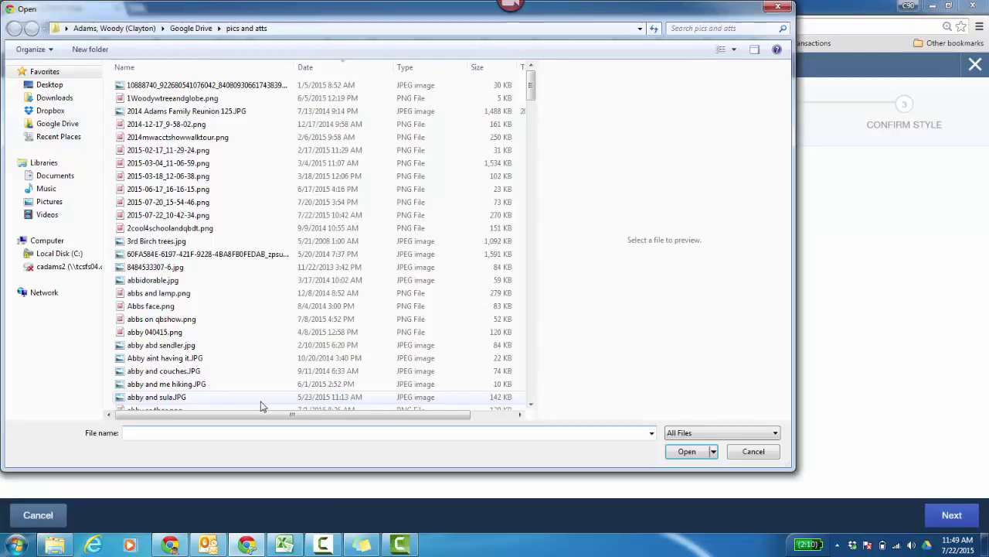
pyautogui.click(50, 110)
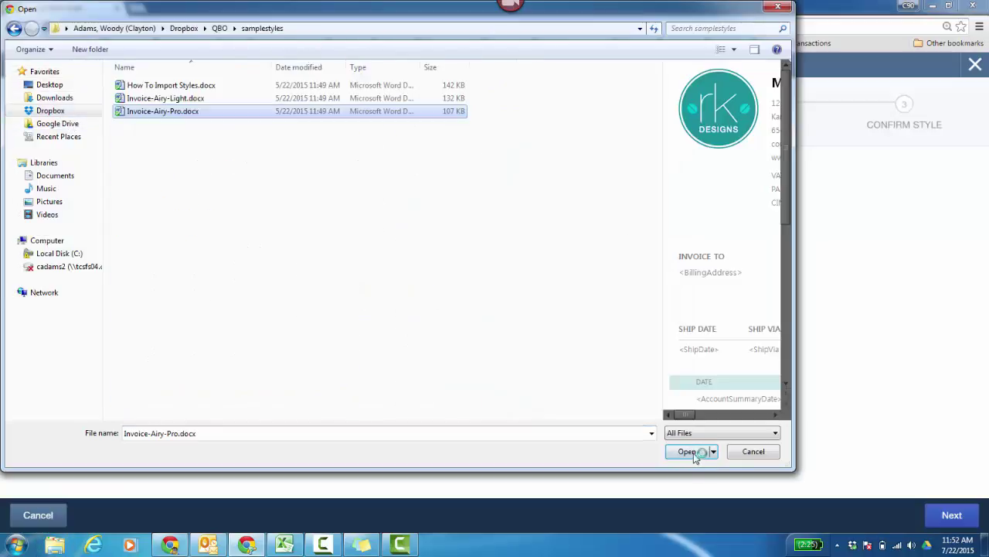
pyautogui.click(690, 452)
pyautogui.moveTo(690, 418)
pyautogui.mouseDown()
pyautogui.moveTo(762, 409)
pyautogui.moveTo(681, 408)
pyautogui.mouseUp()
pyautogui.click(687, 453)
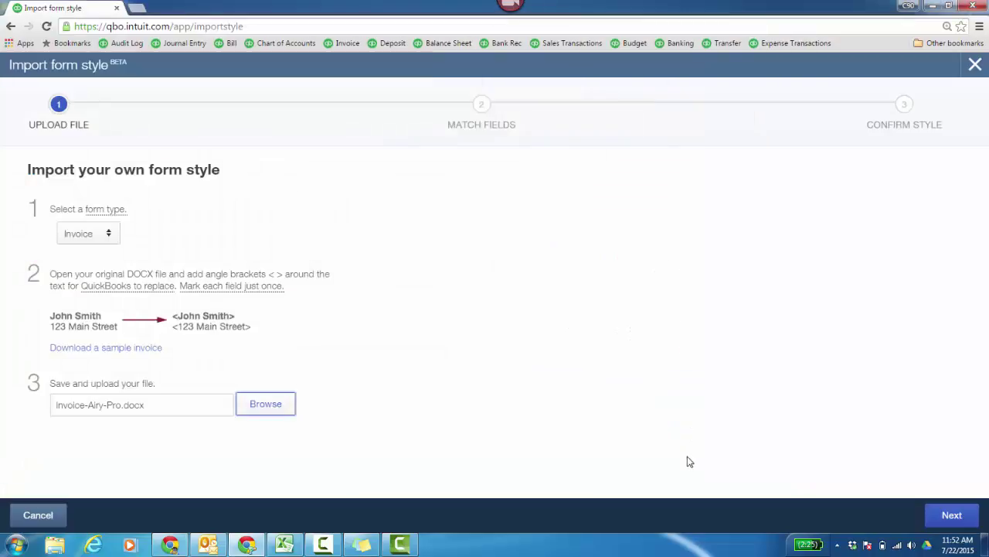
pyautogui.click(953, 516)
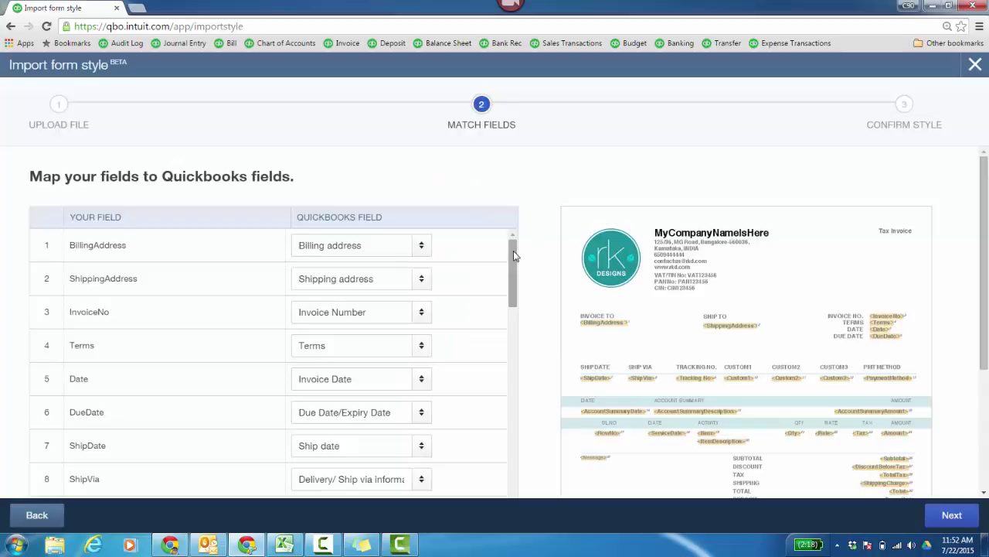
# Review the suggested field mappings and continue to the Confirm Style preview
pyautogui.moveTo(514, 255); pyautogui.dragTo(976, 343)
pyautogui.click(953, 518)
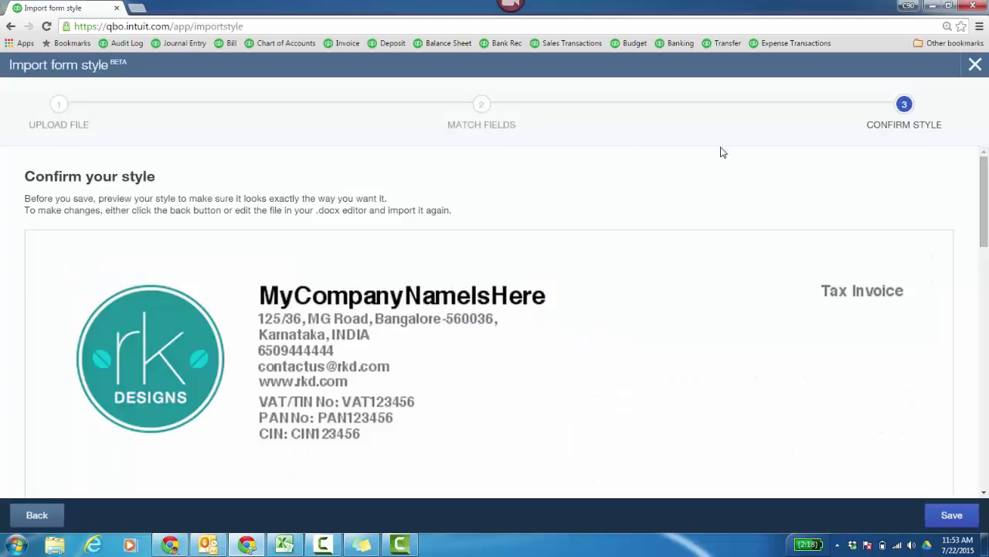
# Save the previewed imported design under the name 'Imported Invoice'
pyautogui.moveTo(986, 177); pyautogui.dragTo(980, 158)
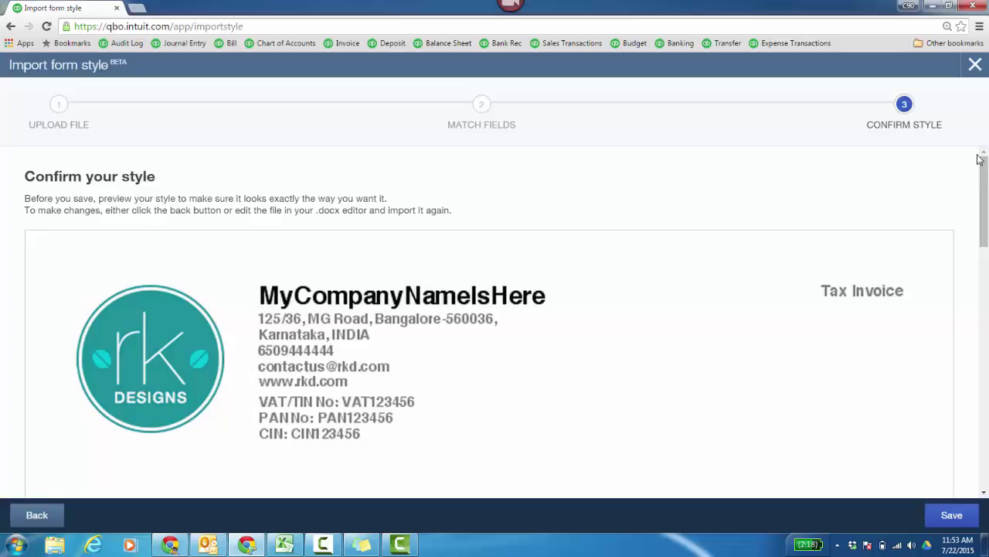
pyautogui.click(956, 522)
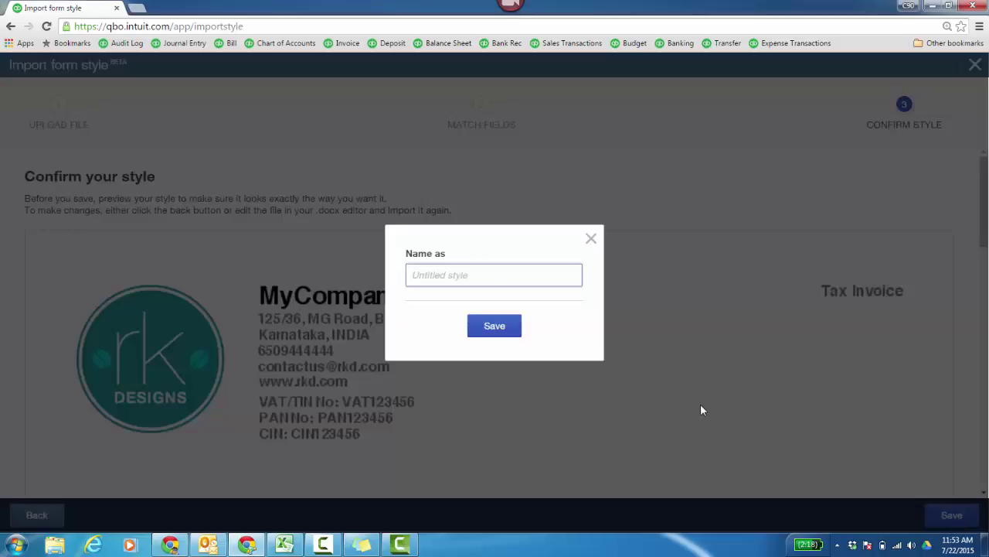
pyautogui.write('Imported Invoice')
pyautogui.click(473, 325)
# Switch Invoice #124 to the Imported Invoice style and save the modified invoice
pyautogui.click(544, 66)
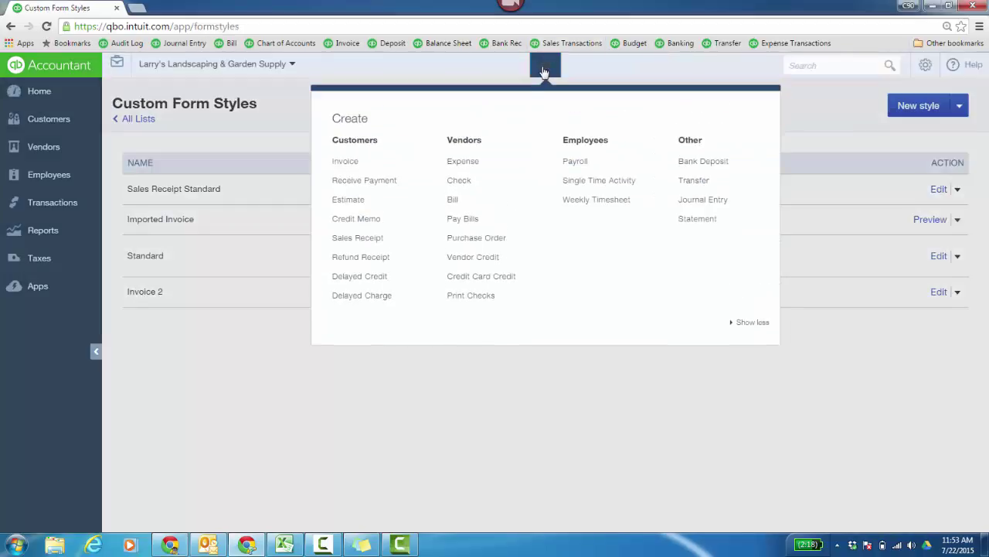
pyautogui.click(347, 162)
pyautogui.click(559, 516)
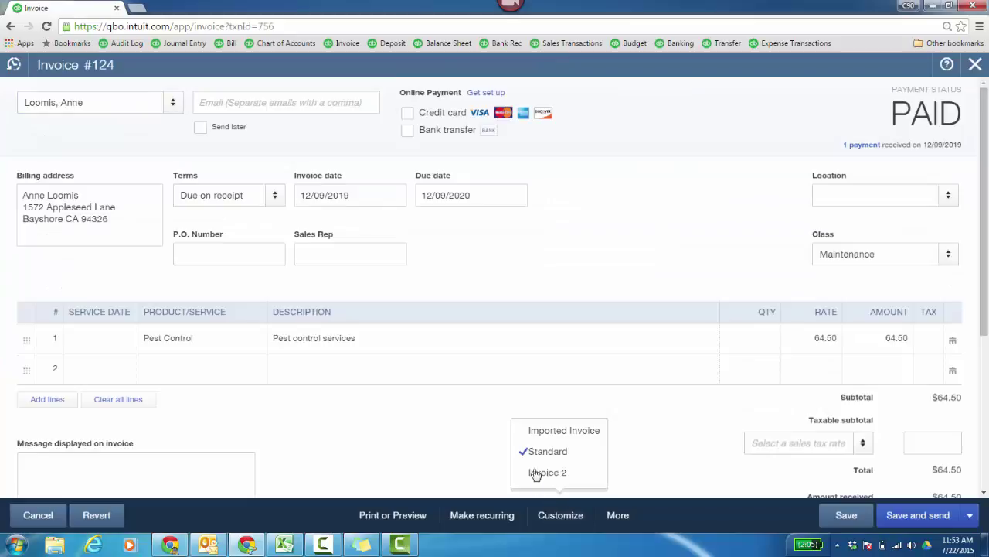
pyautogui.click(533, 429)
pyautogui.click(846, 515)
pyautogui.click(613, 339)
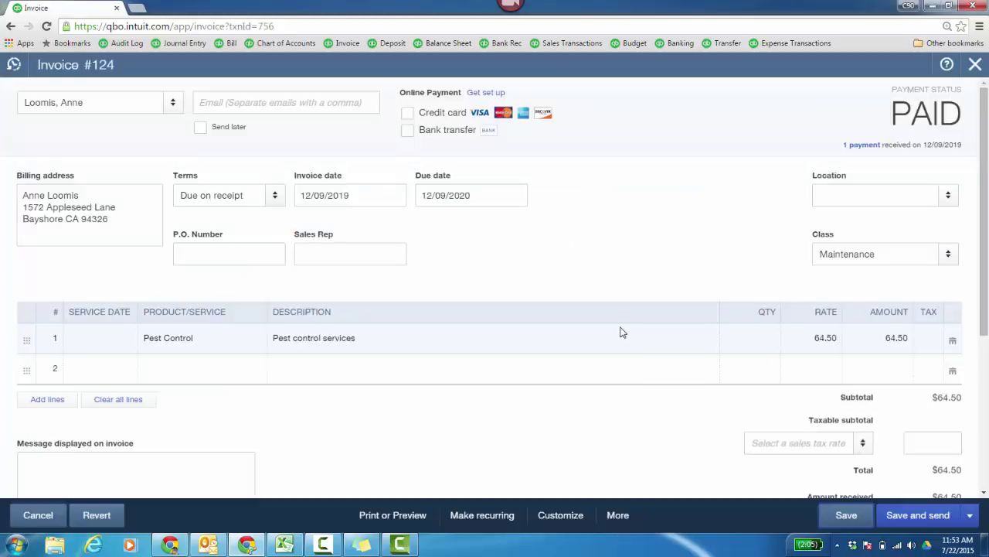
# Print-preview the restyled invoice, then close it and return to the Custom Form Styles list
pyautogui.click(408, 516)
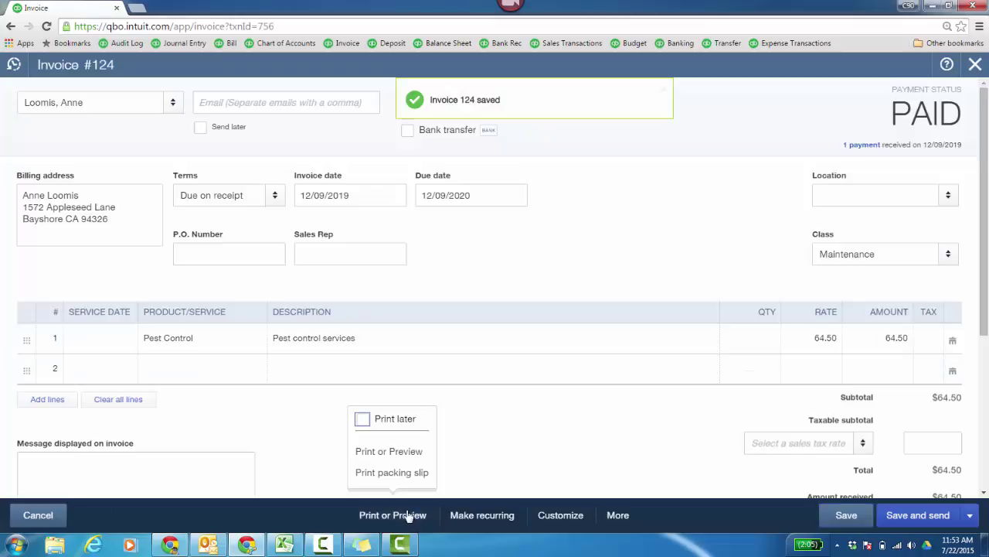
pyautogui.click(390, 452)
pyautogui.moveTo(898, 348); pyautogui.dragTo(889, 196)
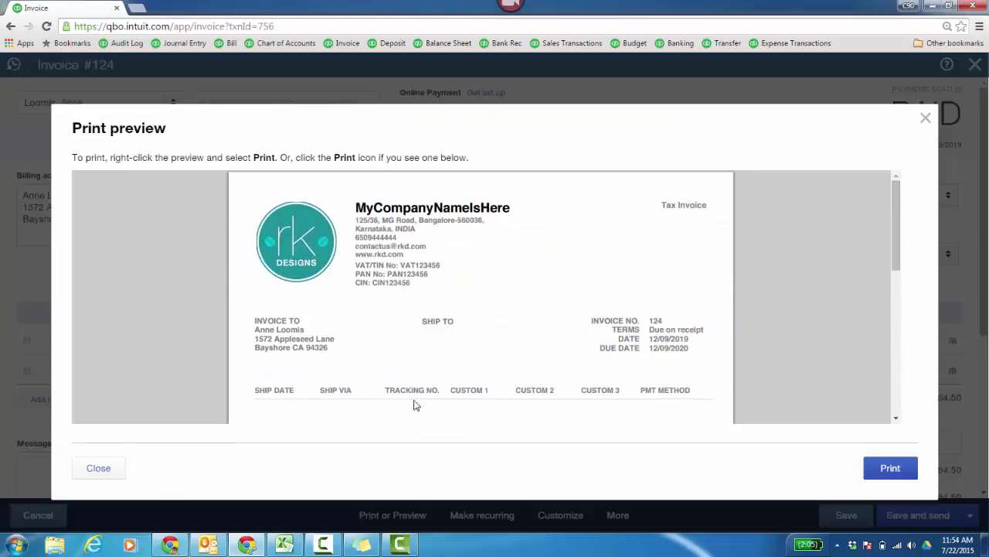
pyautogui.click(99, 471)
pyautogui.click(31, 517)
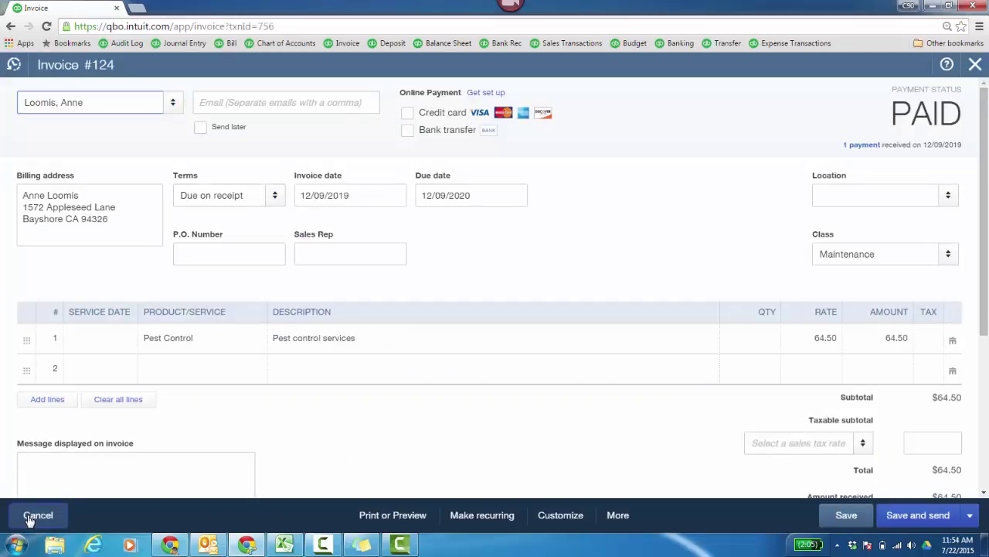
pyautogui.click(32, 516)
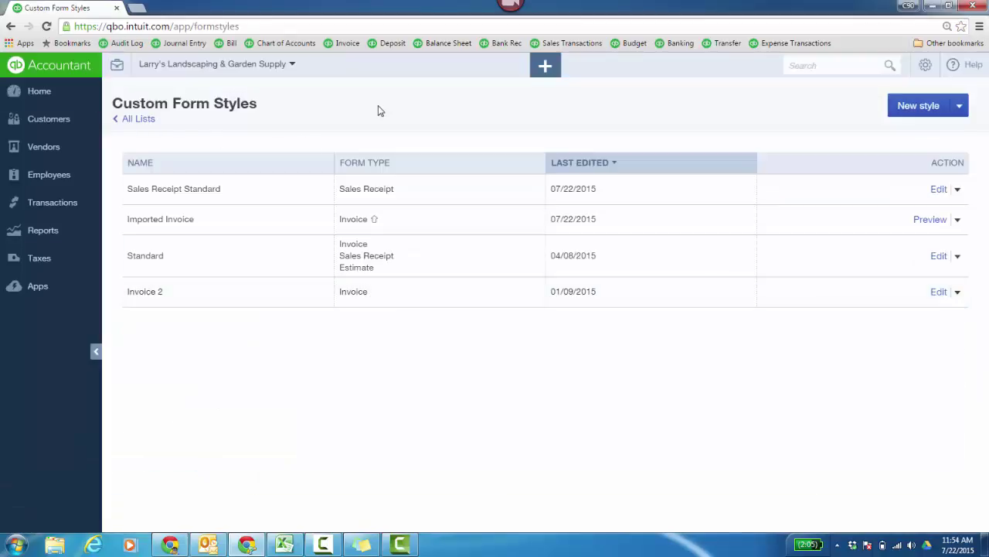